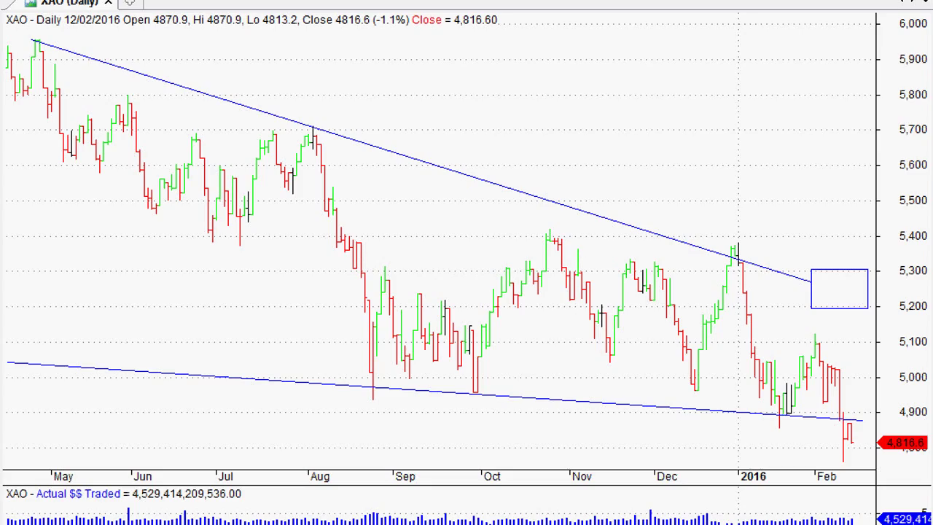
# Examine the daily XAO chart's upper and lower trendlines, from the 2013 history up to the February 2016 bars
pyautogui.scroll(4, 439, 244)
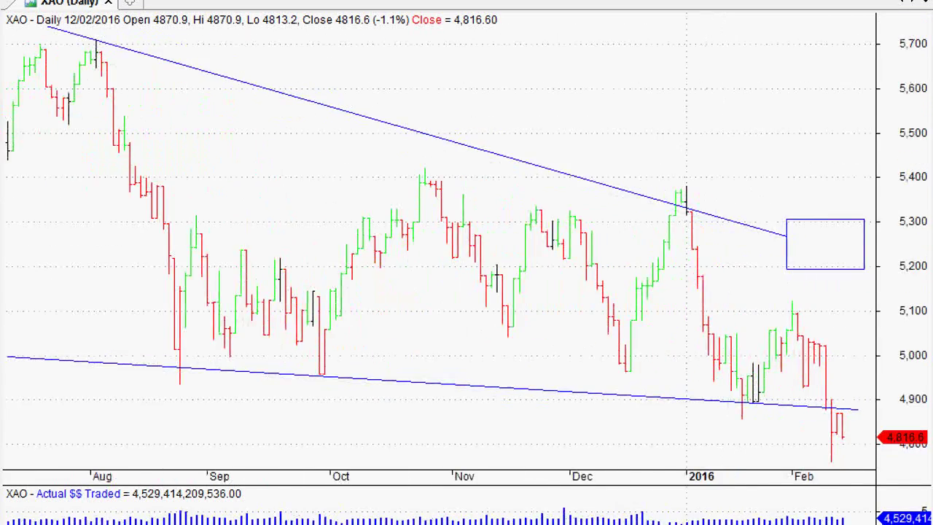
pyautogui.scroll(-5, 439, 245)
pyautogui.scroll(-3, 438, 248)
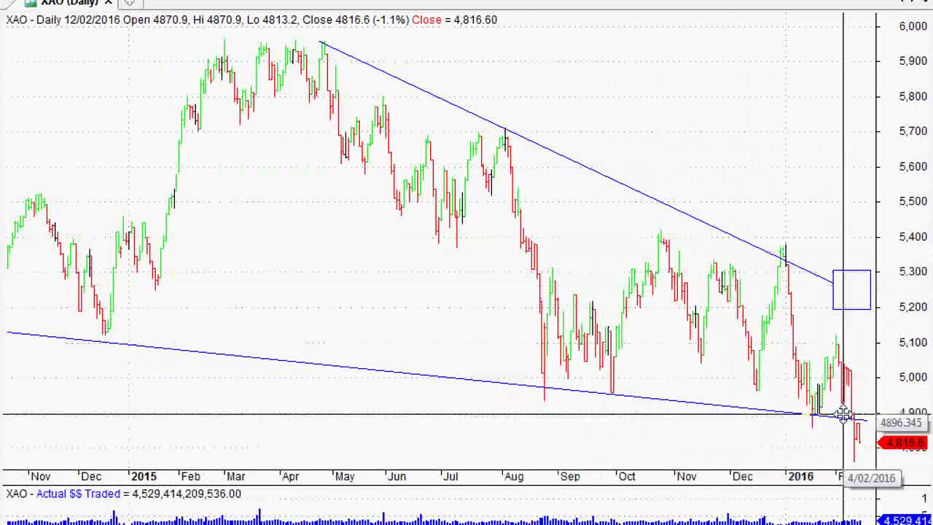
pyautogui.scroll(1, 853, 437)
pyautogui.scroll(3, 846, 448)
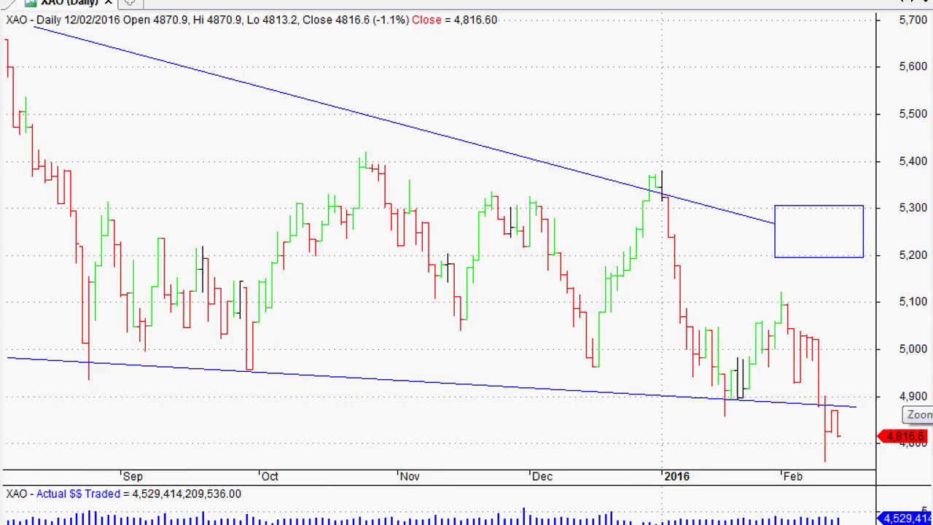
pyautogui.click(932, 400)
pyautogui.click(932, 400)
pyautogui.click(932, 401)
pyautogui.click(932, 401)
pyautogui.click(932, 401)
pyautogui.click(932, 401)
pyautogui.click(931, 400)
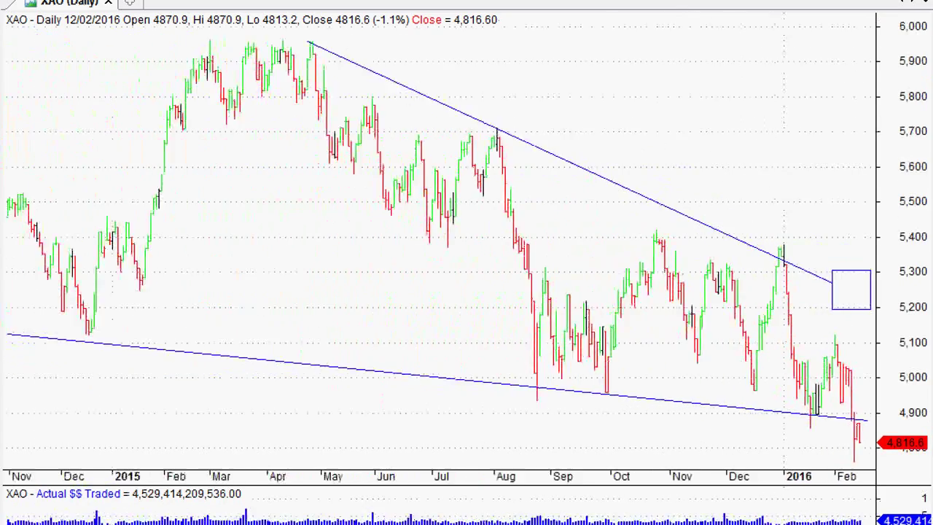
pyautogui.scroll(-10, 437, 248)
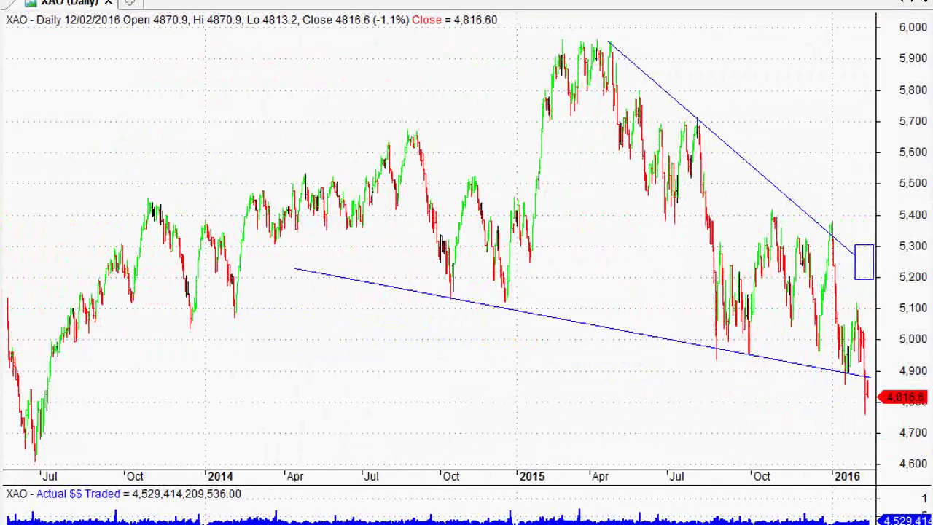
pyautogui.press('Left')
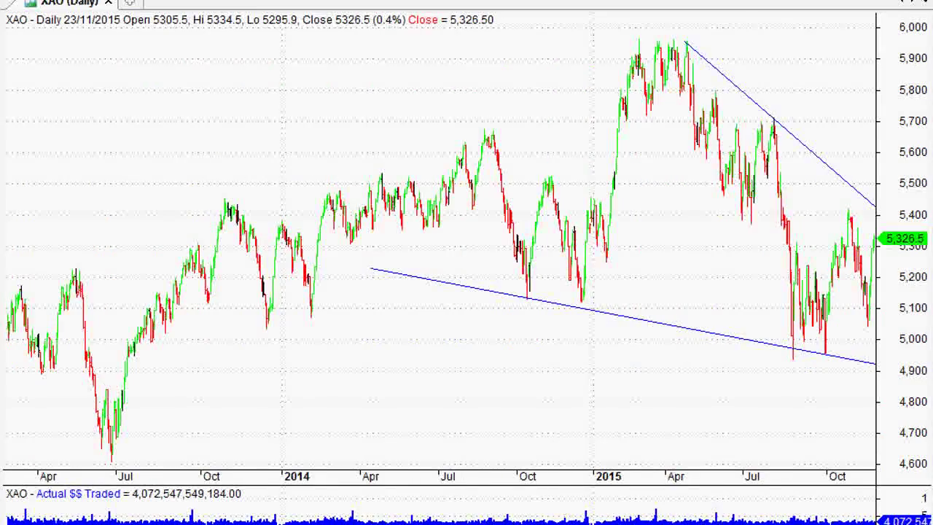
pyautogui.press('Right')
# Draw a steep falling trendline from the early January 2016 high past the early February high to about 4,945
pyautogui.scroll(20, 437, 247)
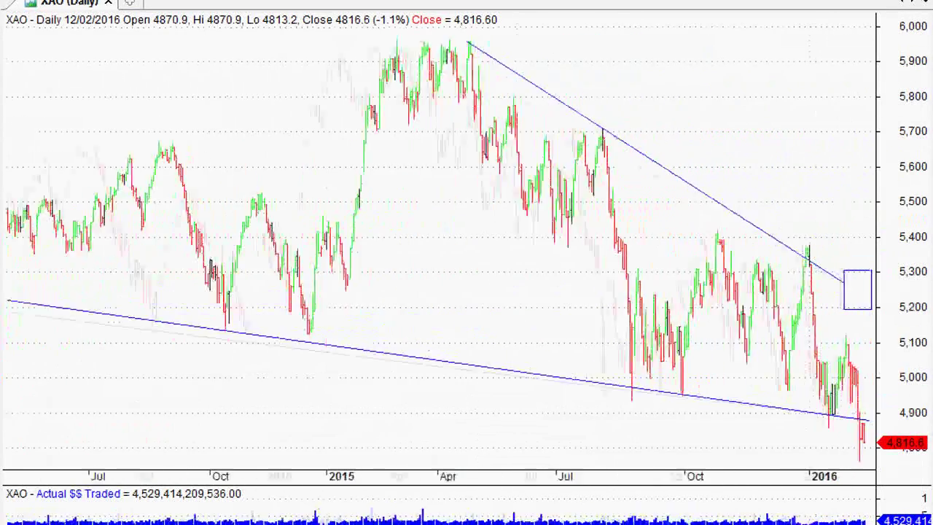
pyautogui.scroll(3, 850, 56)
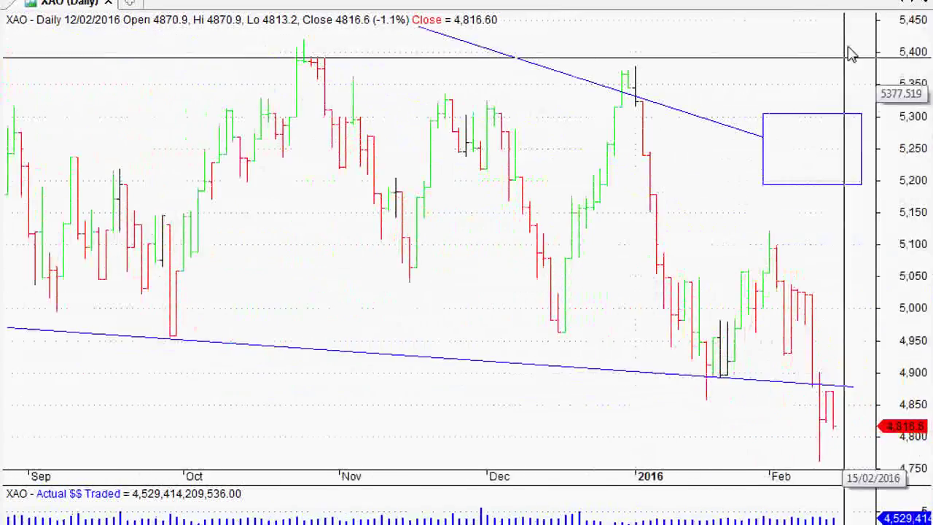
pyautogui.moveTo(635, 65); pyautogui.dragTo(868, 344)
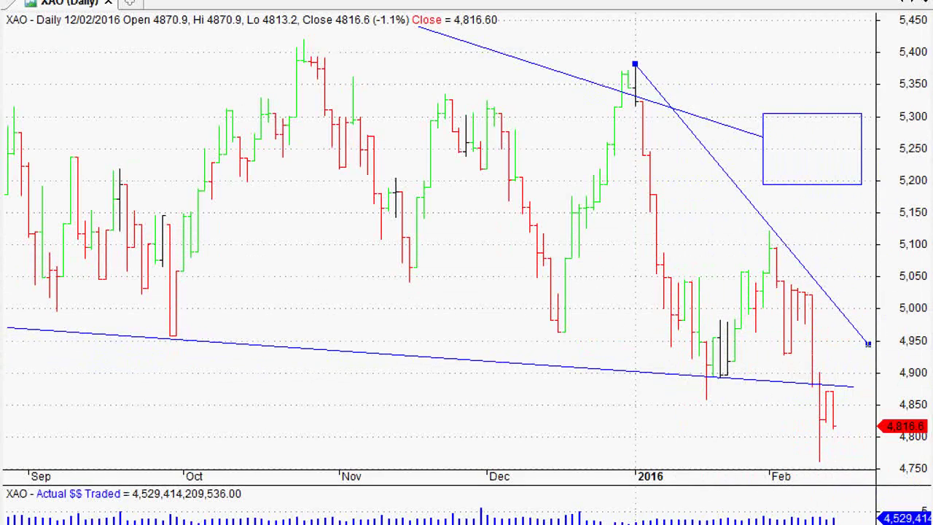
pyautogui.moveTo(713, 230); pyautogui.dragTo(869, 242)
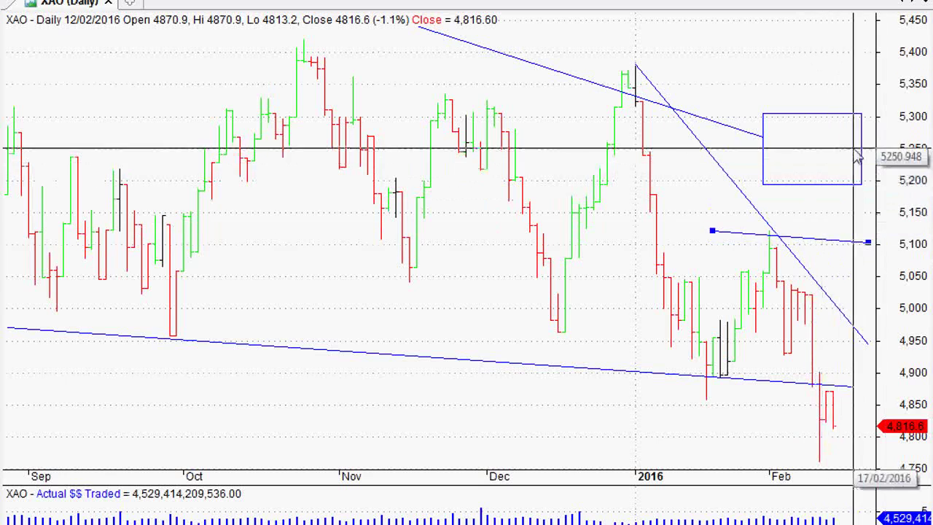
pyautogui.press('Delete')
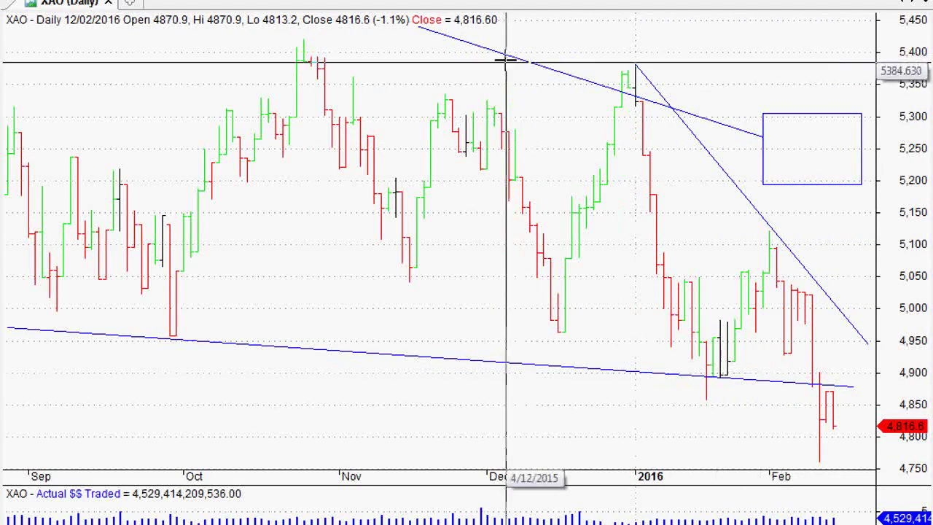
pyautogui.moveTo(506, 62); pyautogui.dragTo(862, 69)
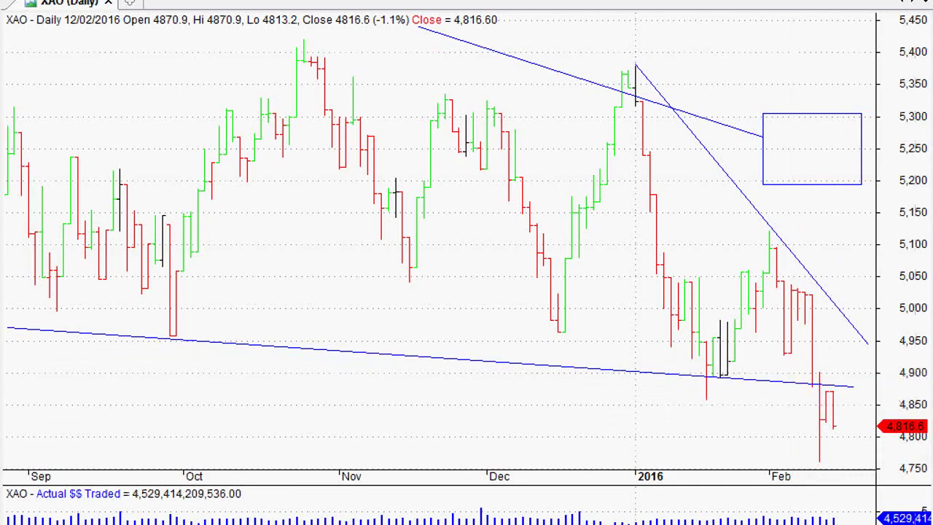
# Examine the February 2016 bars against the lower trendline, both close up and within the past year's price action
pyautogui.click(932, 380)
pyautogui.click(932, 379)
pyautogui.click(932, 379)
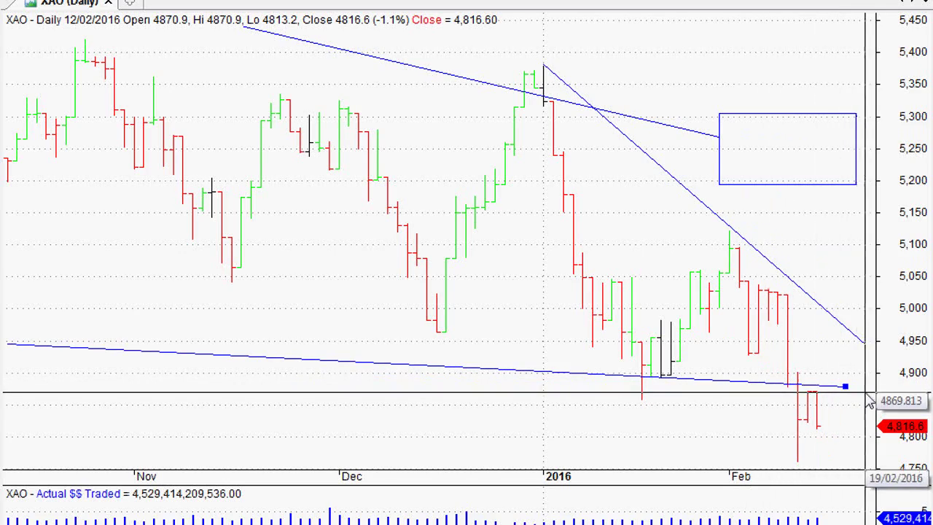
pyautogui.moveTo(931, 397); pyautogui.dragTo(931, 324)
pyautogui.scroll(-2, 886, 398)
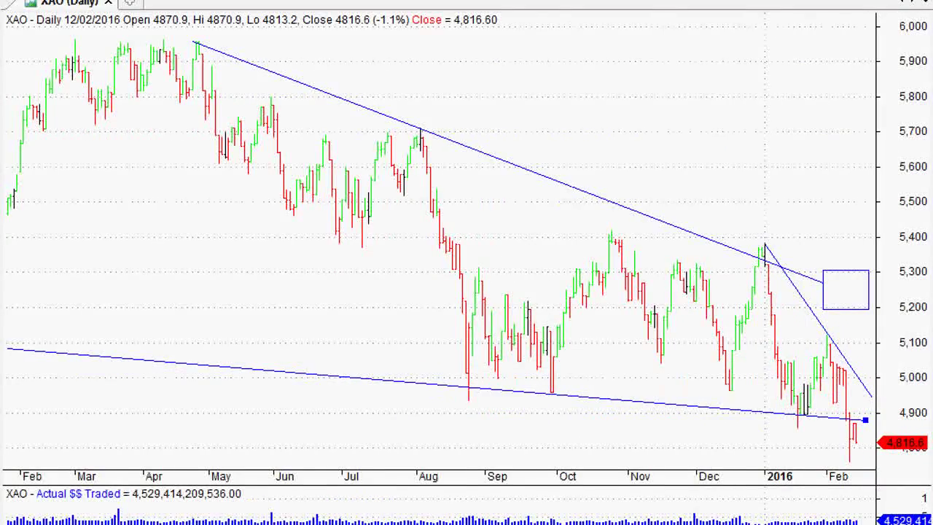
pyautogui.scroll(-1, 864, 420)
pyautogui.scroll(-1, 925, 456)
# Go back to the 2007–2008 section of the XAO chart and examine its trendlines up to October 2008
pyautogui.scroll(10, 439, 247)
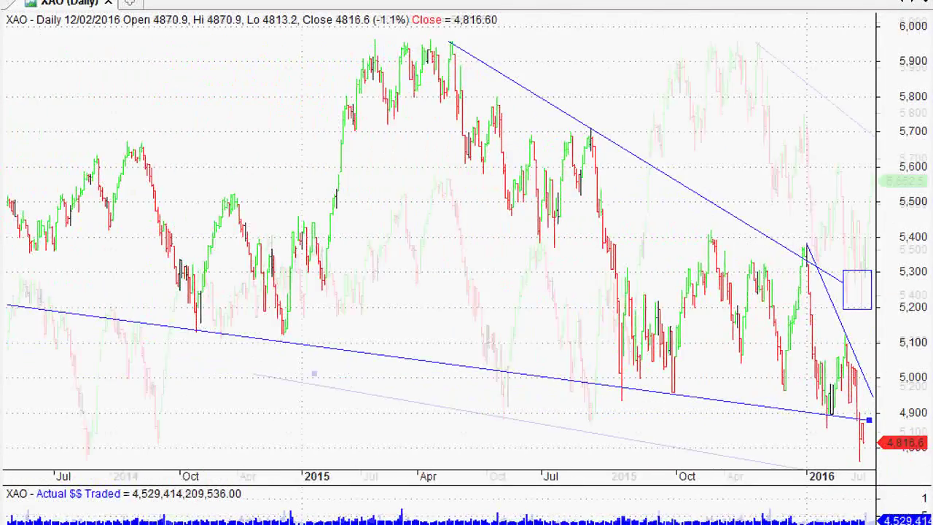
pyautogui.scroll(8, 924, 455)
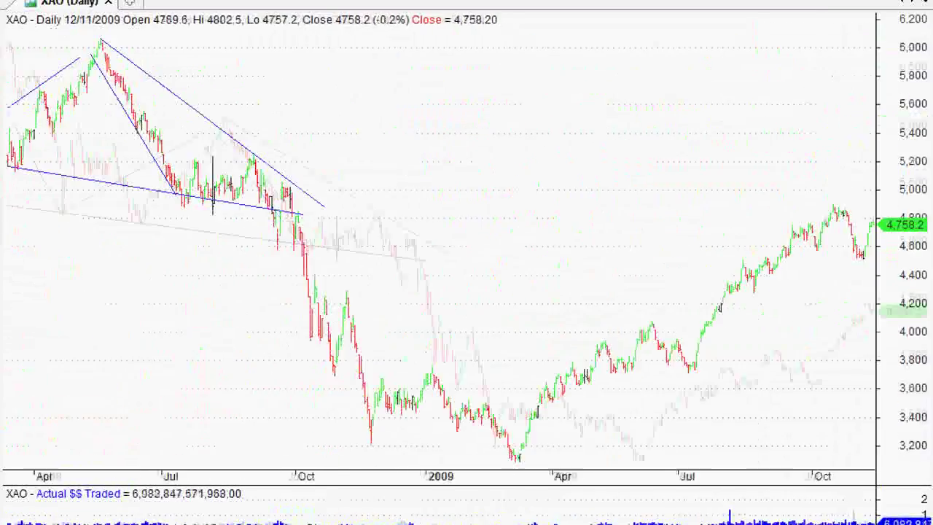
pyautogui.scroll(-2, 925, 456)
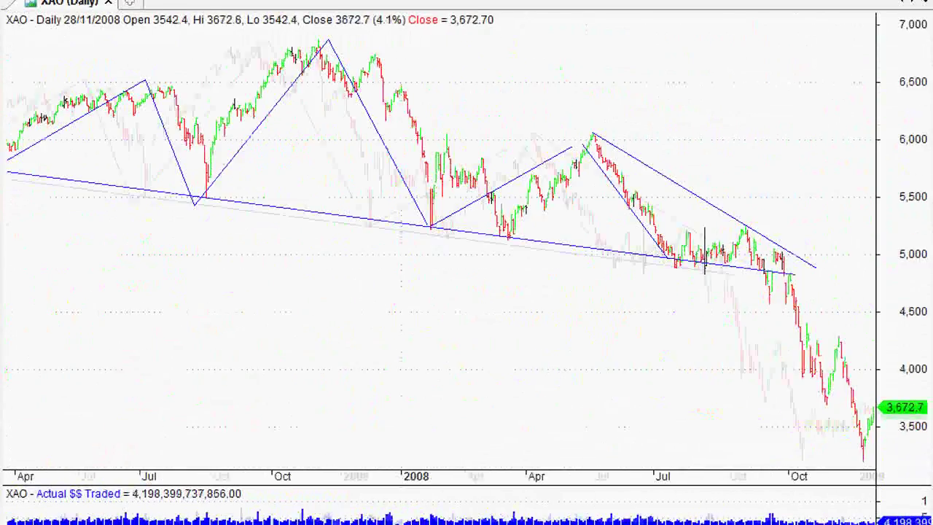
pyautogui.scroll(2, 925, 455)
pyautogui.scroll(-1, 925, 456)
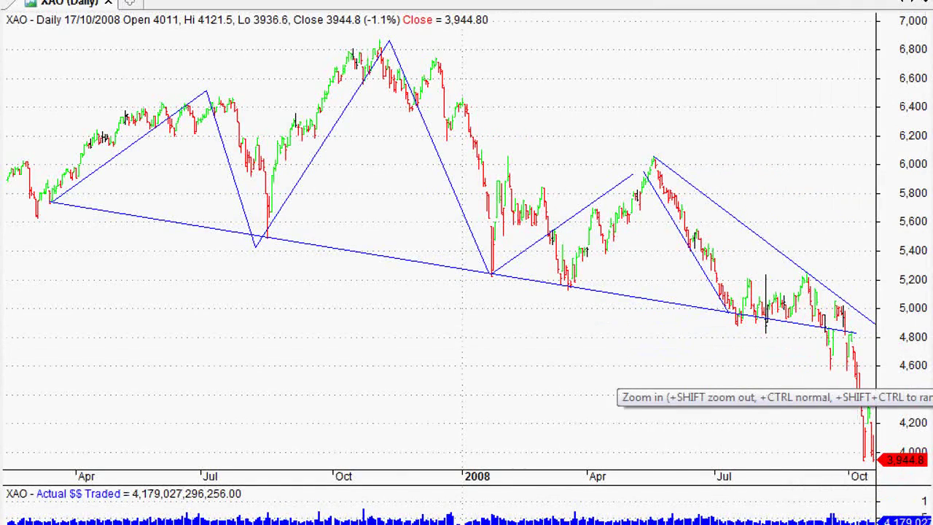
pyautogui.click(931, 383)
pyautogui.click(931, 382)
pyautogui.click(931, 383)
pyautogui.click(931, 383)
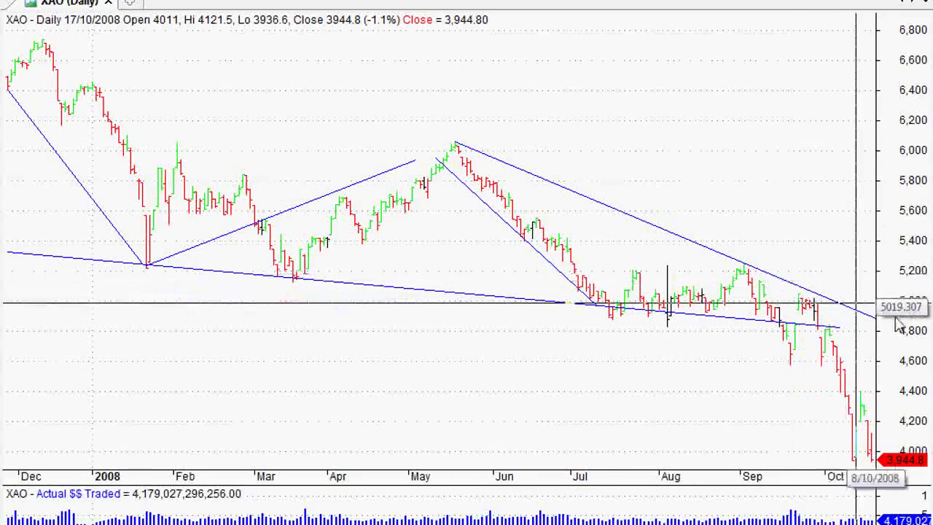
pyautogui.press('KP_Add')
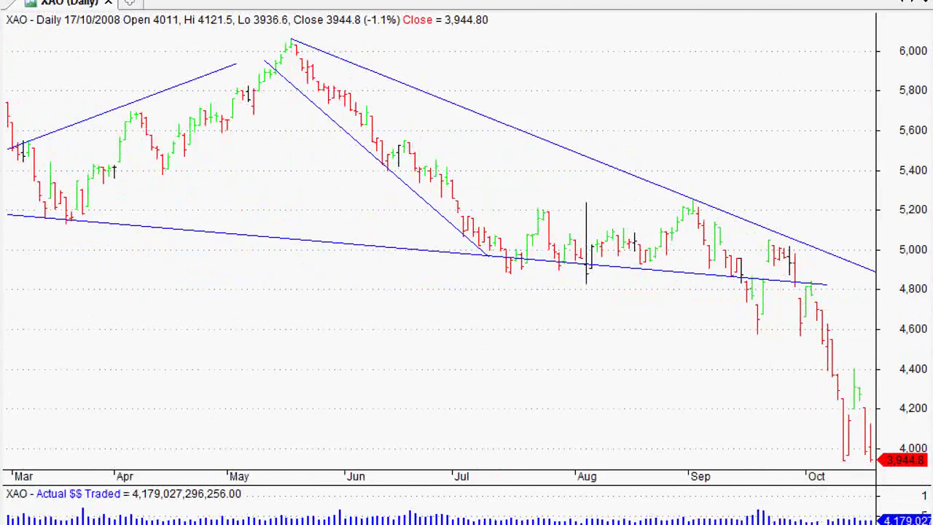
# Step the chart back to 6 October 2008 and examine the last bars around the lower trendline
pyautogui.press('Left')
pyautogui.press('Left')
pyautogui.press('Left')
pyautogui.press('Left')
pyautogui.press('Left')
pyautogui.press('Left')
pyautogui.press('Left')
pyautogui.press('Left')
pyautogui.press('Left')
pyautogui.press('Left')
pyautogui.press('Left')
pyautogui.press('Left')
pyautogui.press('Left')
pyautogui.press('Left')
pyautogui.press('Left')
pyautogui.press('Left')
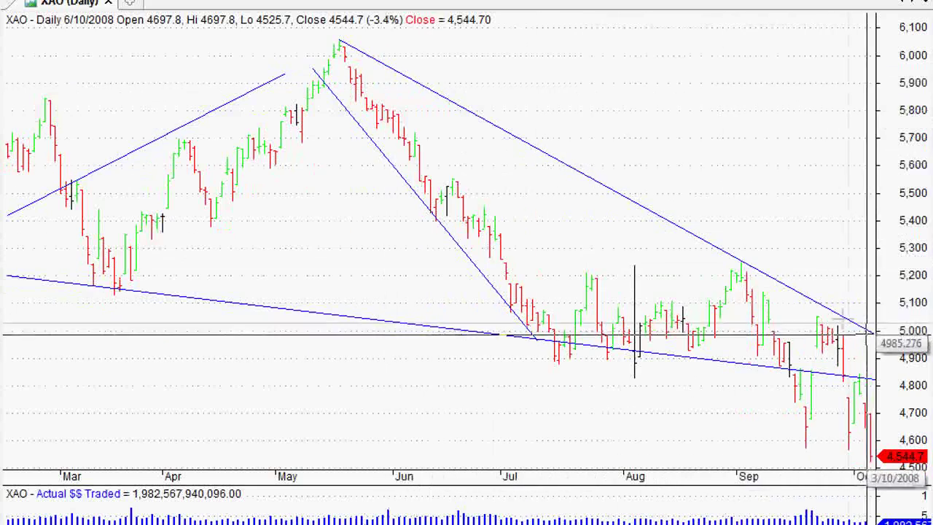
# Try a rectangle above the August 2008 bars and a Fibonacci projection from the lower trendline to the May 2008 peak, deleting both
pyautogui.moveTo(661, 89); pyautogui.dragTo(740, 130)
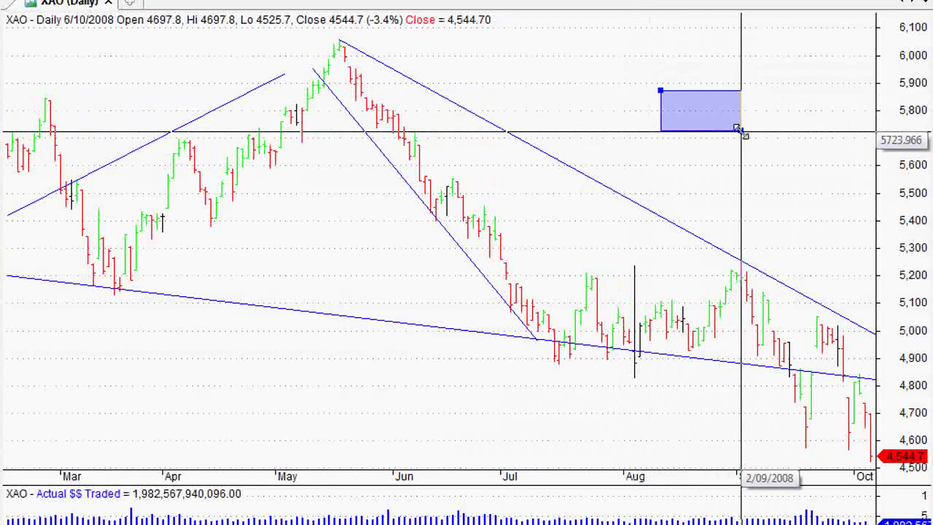
pyautogui.press('Delete')
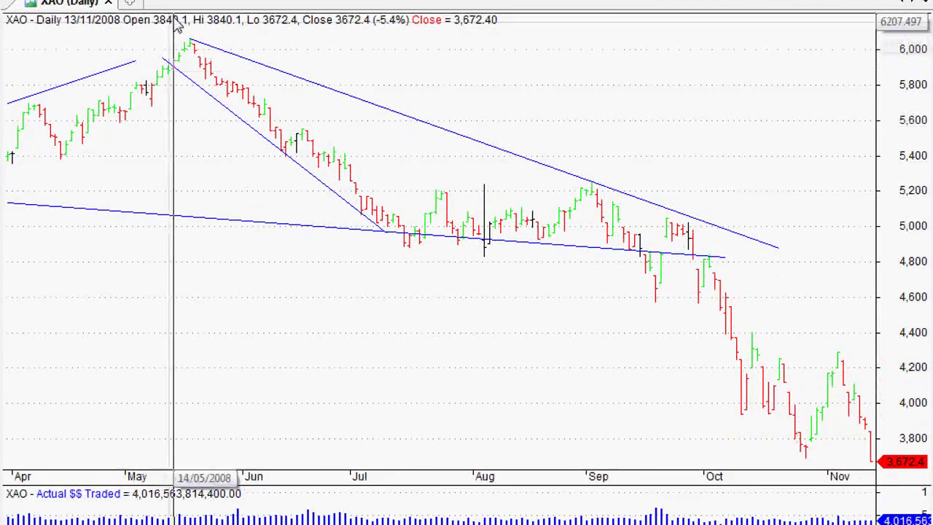
pyautogui.click(168, 217)
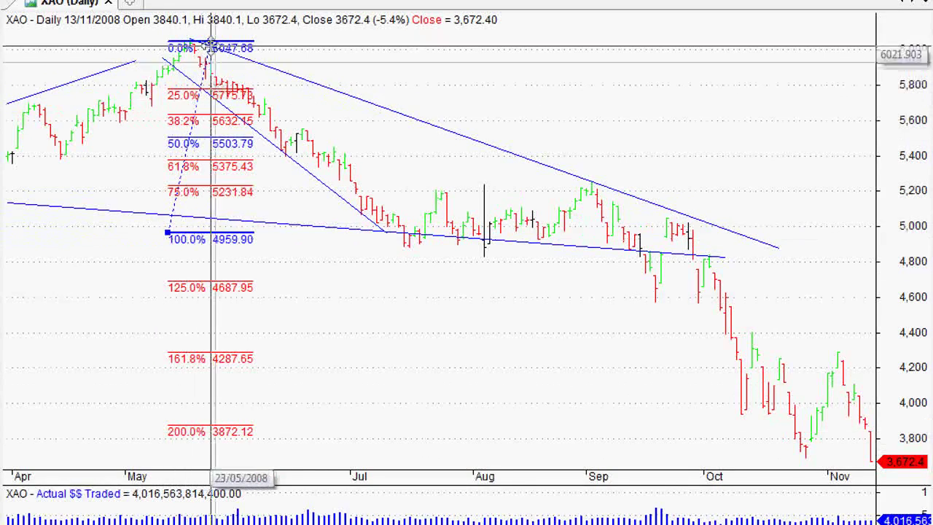
pyautogui.press('Delete')
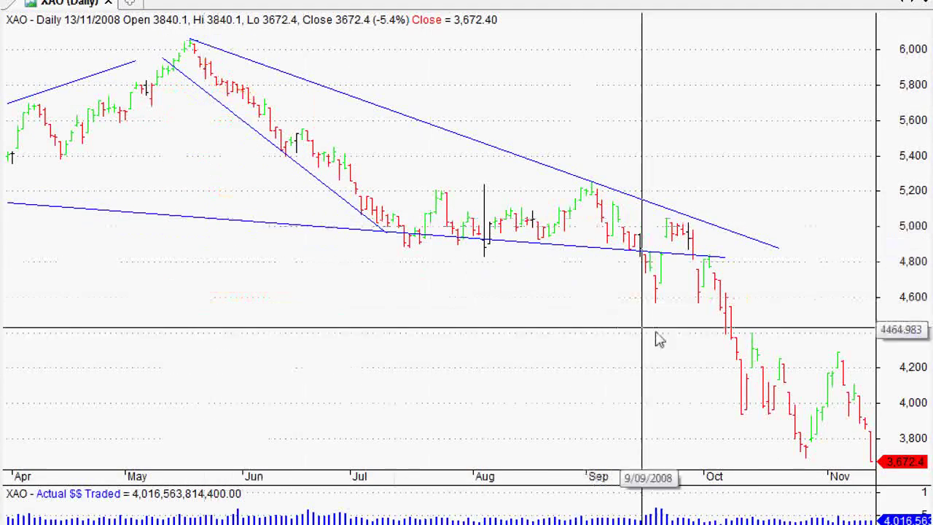
# Measure the height from the lower trendline up to the late-2007 peak with the whole 2007–2008 pattern in view
pyautogui.press('Down')
pyautogui.press('Down')
pyautogui.press('Down')
pyautogui.press('Down')
pyautogui.press('Down')
pyautogui.press('Down')
pyautogui.press('Down')
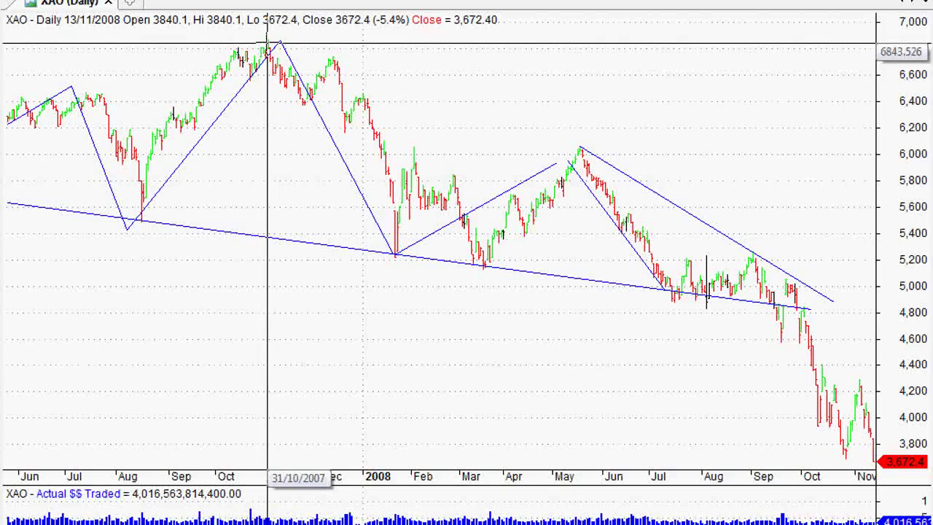
pyautogui.moveTo(259, 239); pyautogui.dragTo(323, 39)
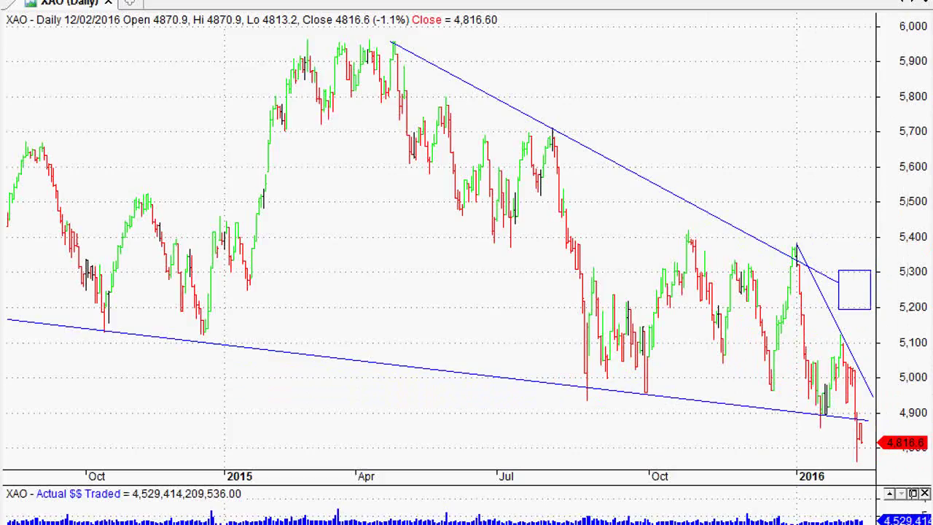
# Examine the current XAO pattern, comparing the steep 2016 trendline and the lower trendline with the longer decline since 2015
pyautogui.press('Up')
pyautogui.press('Up')
pyautogui.press('Up')
pyautogui.press('Up')
pyautogui.press('Up')
pyautogui.press('Up')
pyautogui.press('Up')
pyautogui.press('Up')
pyautogui.press('Up')
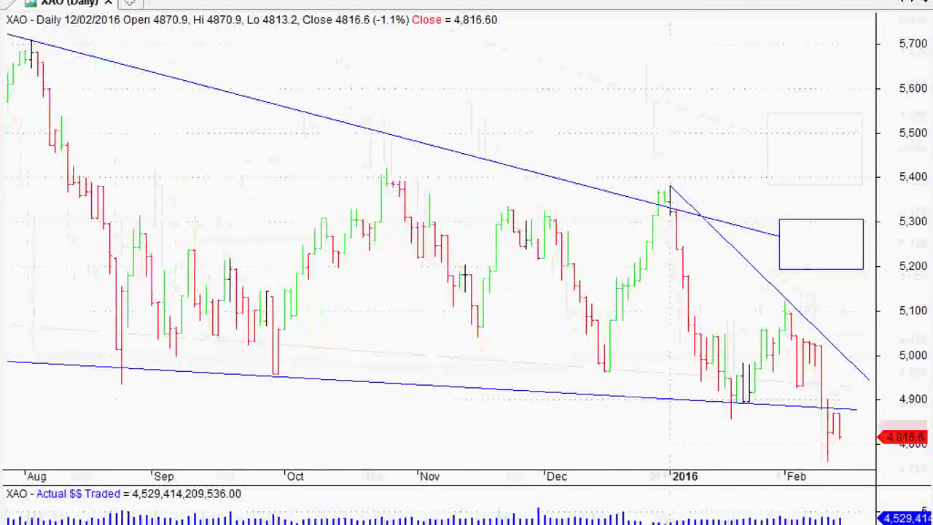
pyautogui.press('+')
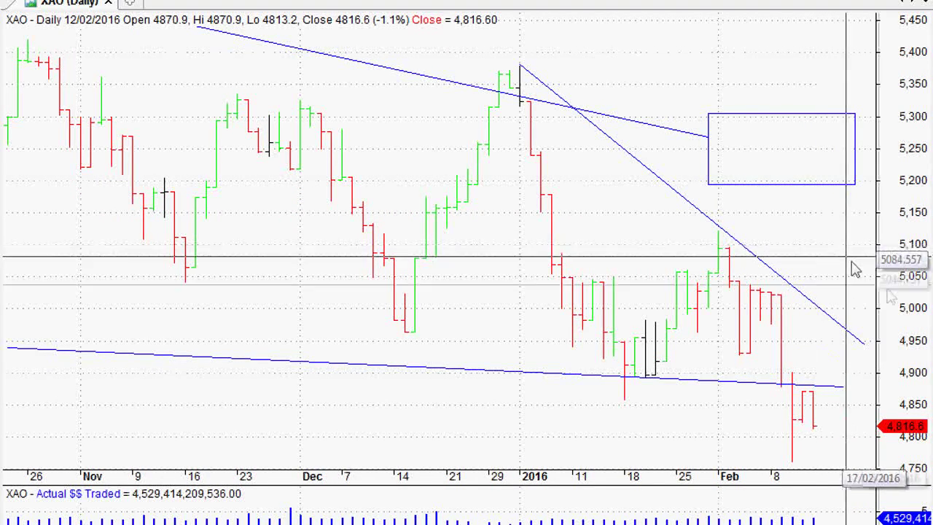
pyautogui.press('Down')
pyautogui.press('Down')
pyautogui.press('Down')
pyautogui.press('Down')
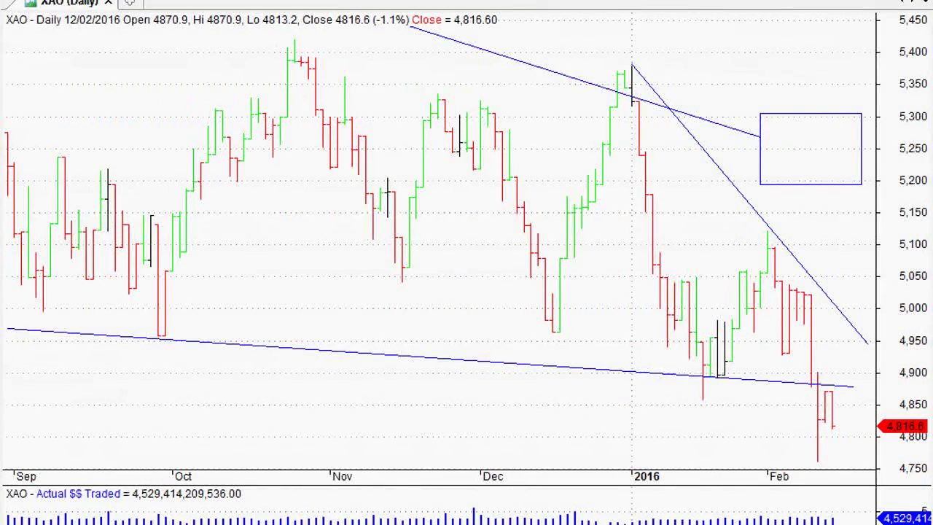
pyautogui.hotkey('ctrl', '-')
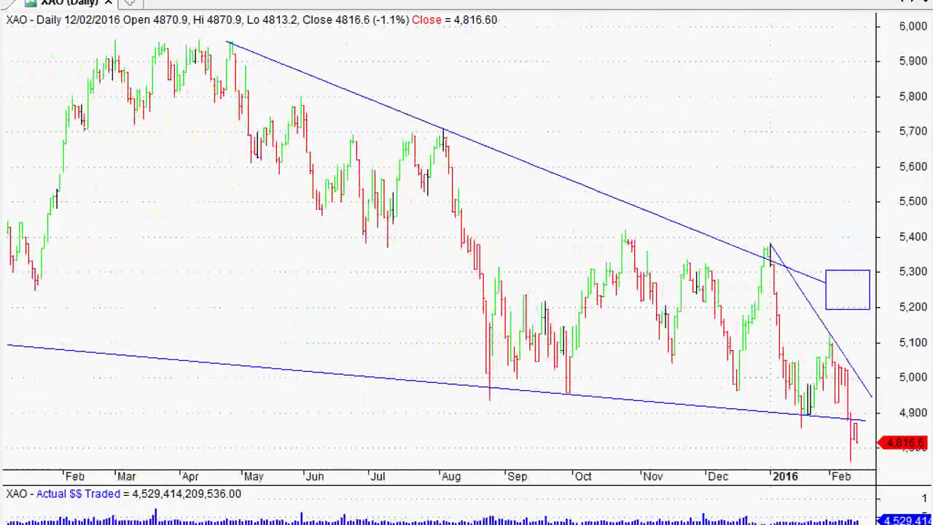
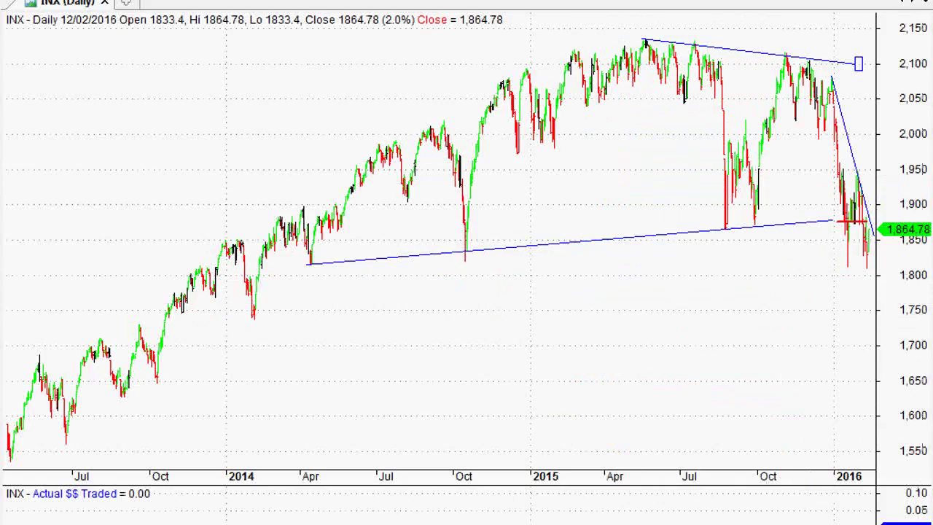
# Examine the daily INX chart's trendlines from early 2015 to February 2016
pyautogui.press('Up')
pyautogui.press('Up')
pyautogui.press('Up')
pyautogui.press('Up')
pyautogui.press('Up')
pyautogui.press('Up')
pyautogui.press('Up')
pyautogui.press('Up')
pyautogui.press('Up')
pyautogui.press('Up')
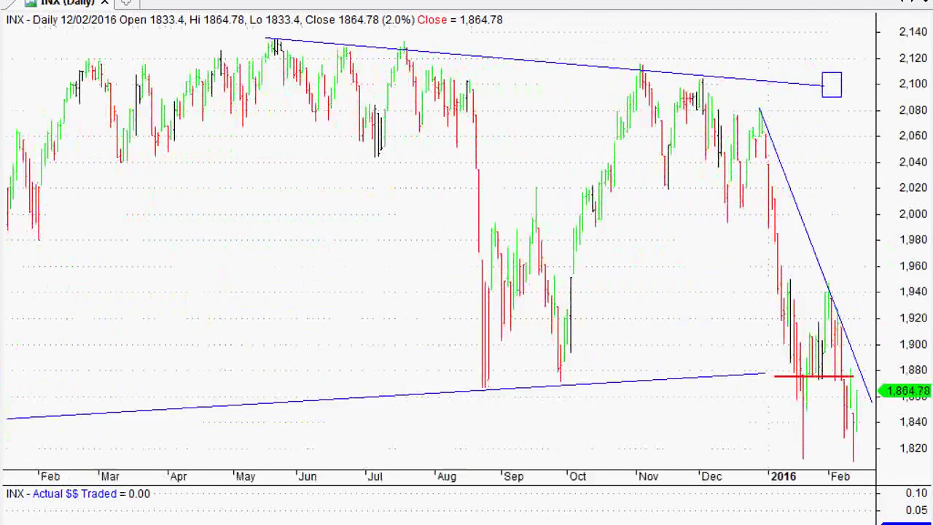
# Move the green horizontal line near the January 2016 low upward on the INX chart
pyautogui.press('Up')
pyautogui.press('Up')
pyautogui.press('Up')
pyautogui.press('Up')
pyautogui.press('Up')
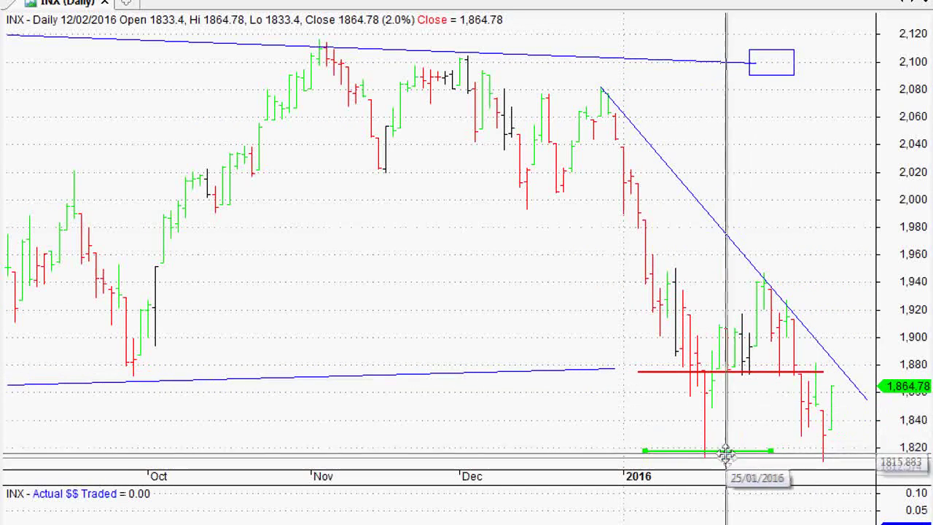
pyautogui.moveTo(725, 451); pyautogui.dragTo(724, 436)
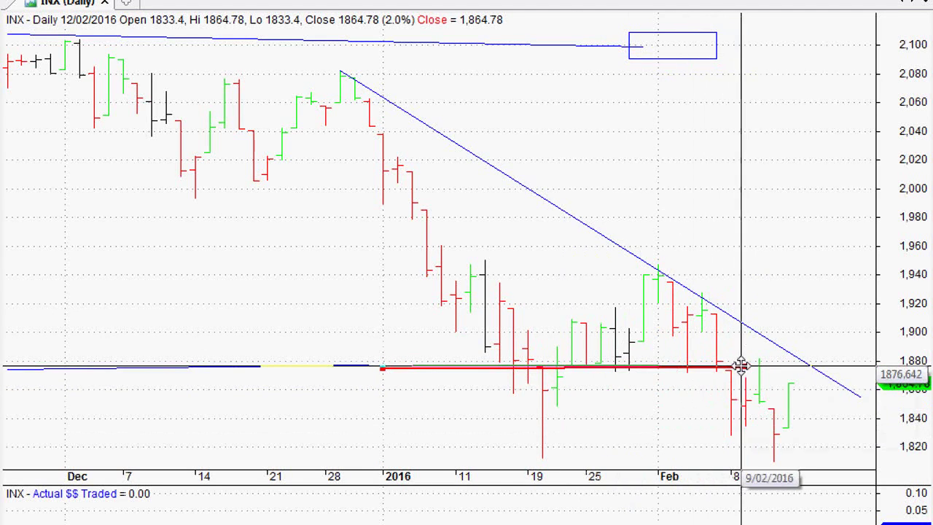
# Finish the red support line just below the green one at 1 February 2016 and draw a short blue trendline across the 1 February high
pyautogui.click(656, 367)
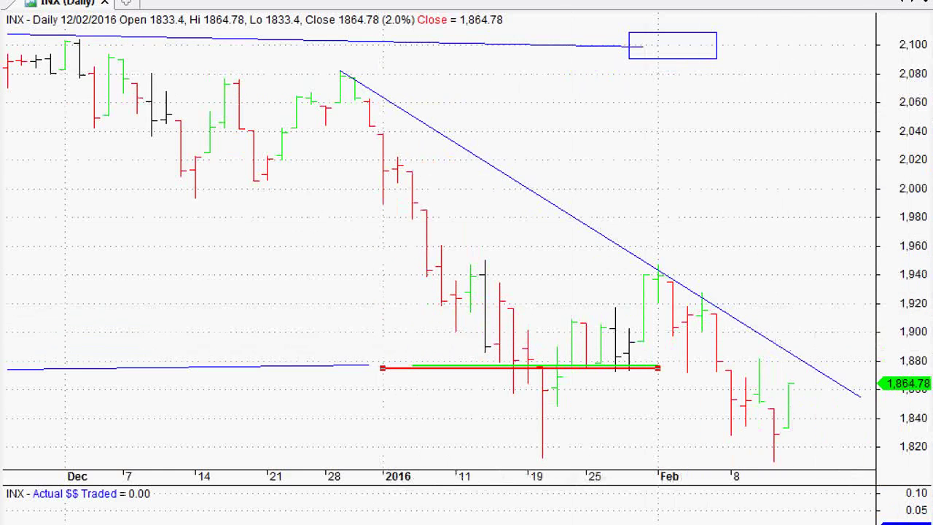
pyautogui.moveTo(557, 260)
pyautogui.mouseDown()
pyautogui.moveTo(868, 281)
pyautogui.moveTo(818, 278)
pyautogui.mouseUp()
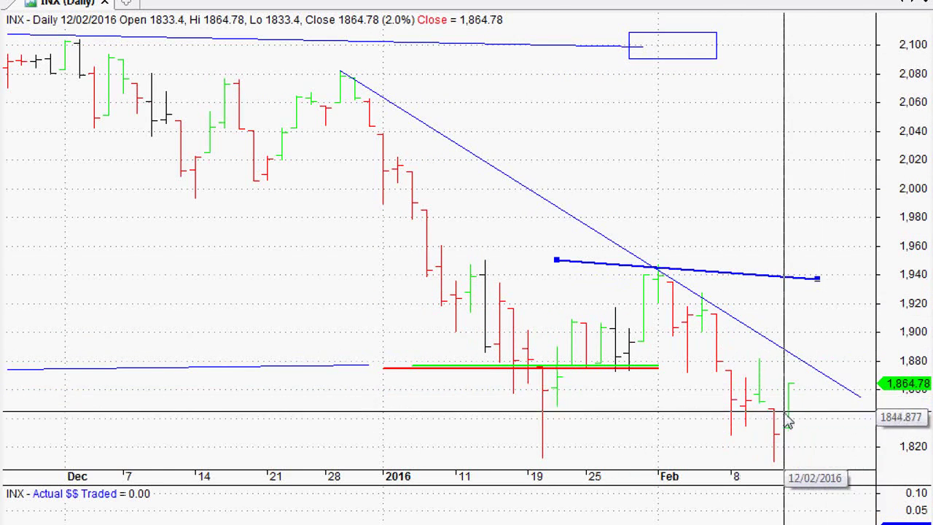
# Examine the INX trendlines and the early-2016 support level against the wider price history since mid-2014
pyautogui.click(931, 400)
pyautogui.click(931, 399)
pyautogui.click(931, 399)
pyautogui.click(930, 399)
pyautogui.click(931, 400)
pyautogui.click(930, 399)
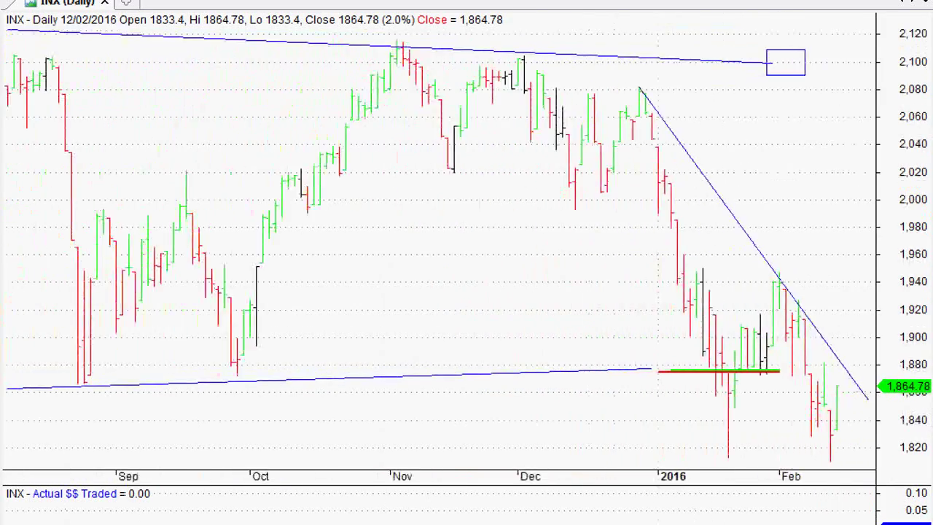
pyautogui.click(931, 399)
pyautogui.click(930, 400)
pyautogui.scroll(-8, 612, 386)
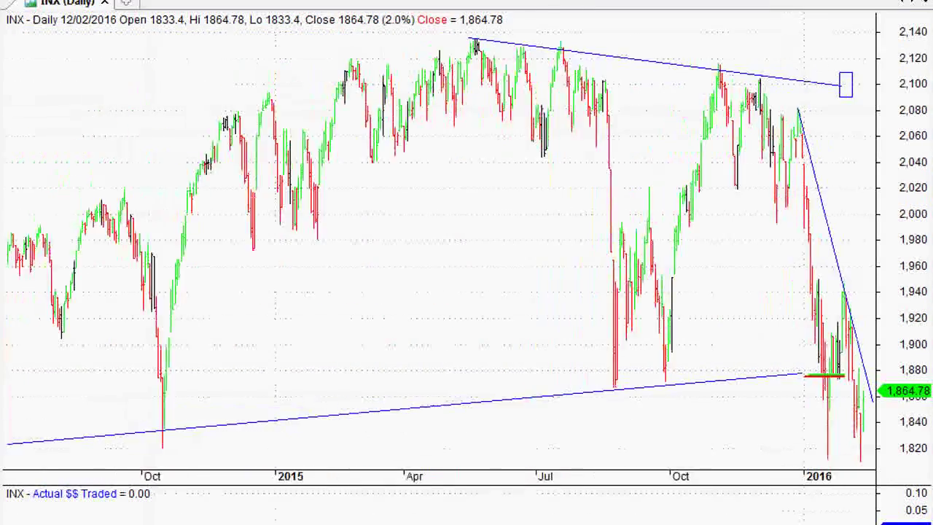
pyautogui.scroll(8, 612, 387)
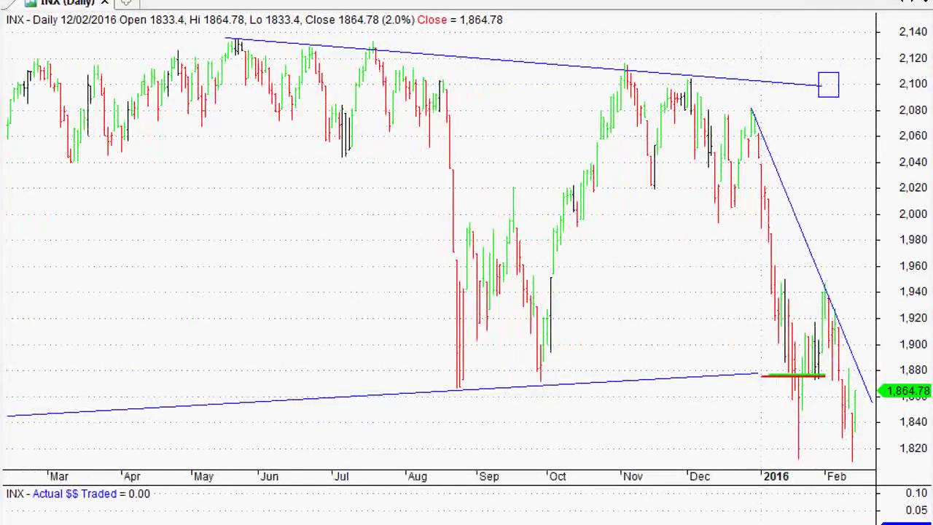
pyautogui.scroll(3, 437, 248)
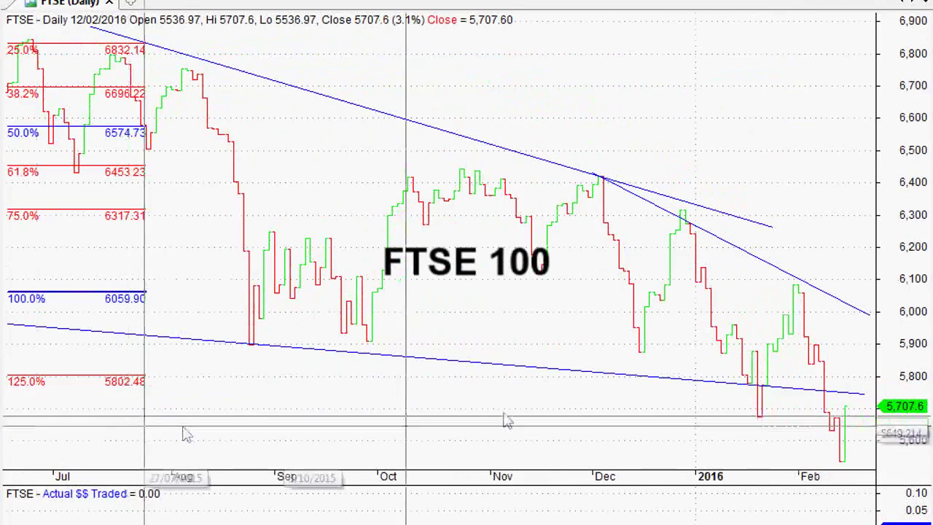
# Delete the Fibonacci retracement near the 2015 peak on the FTSE daily chart, keeping the trendlines
pyautogui.scroll(-5, 509, 422)
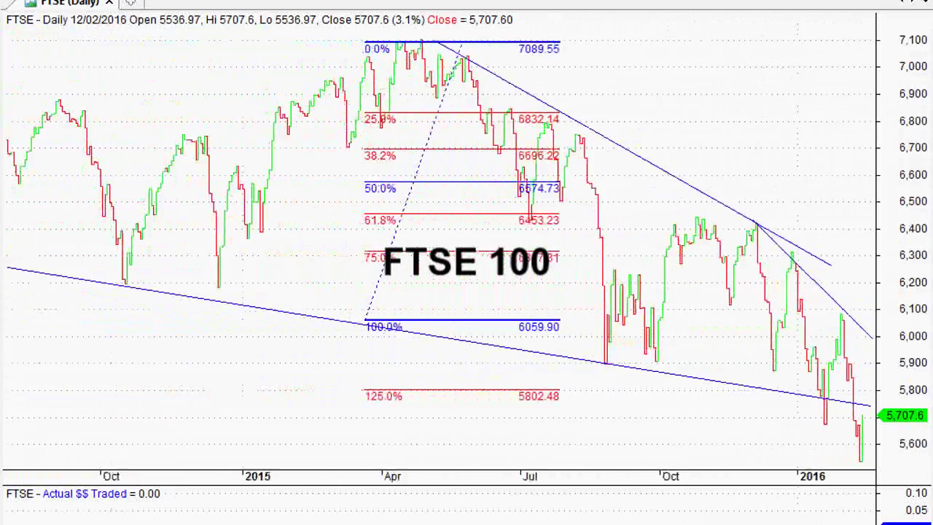
pyautogui.scroll(-4, 508, 421)
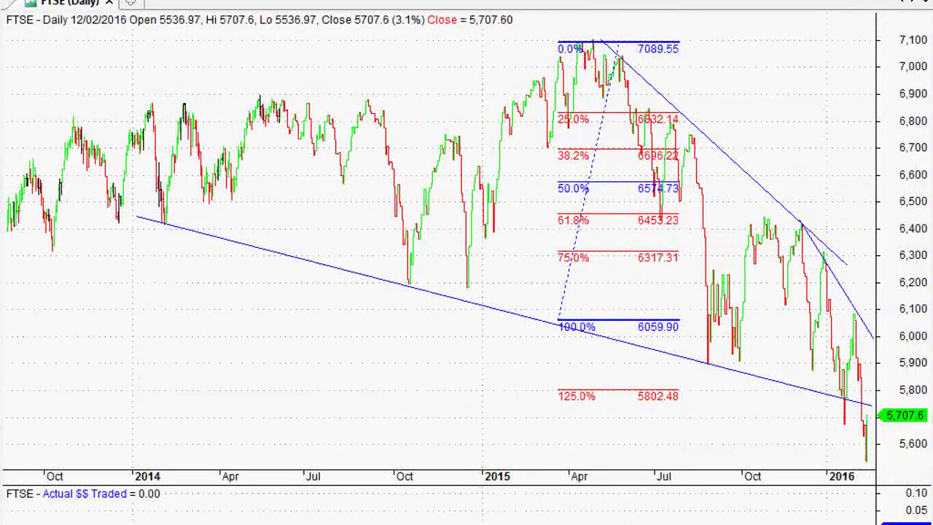
pyautogui.scroll(-5, 699, 447)
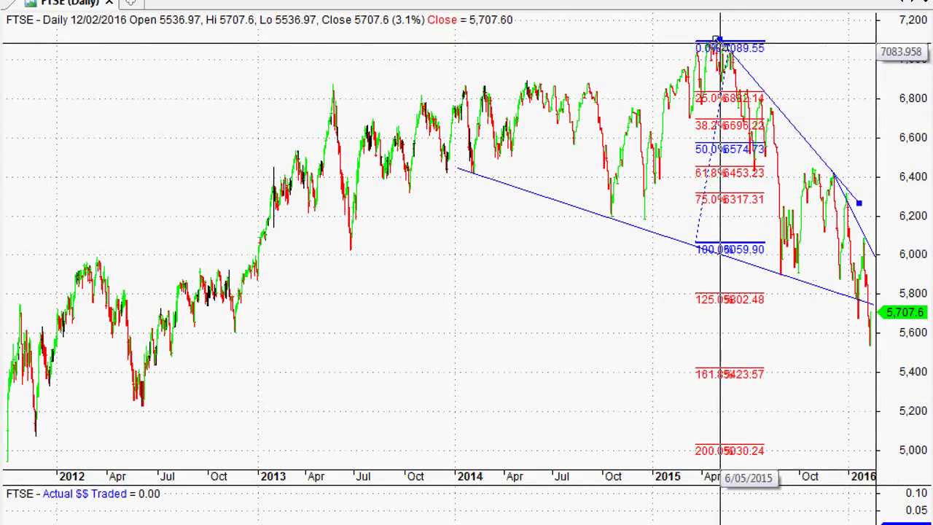
pyautogui.press('Delete')
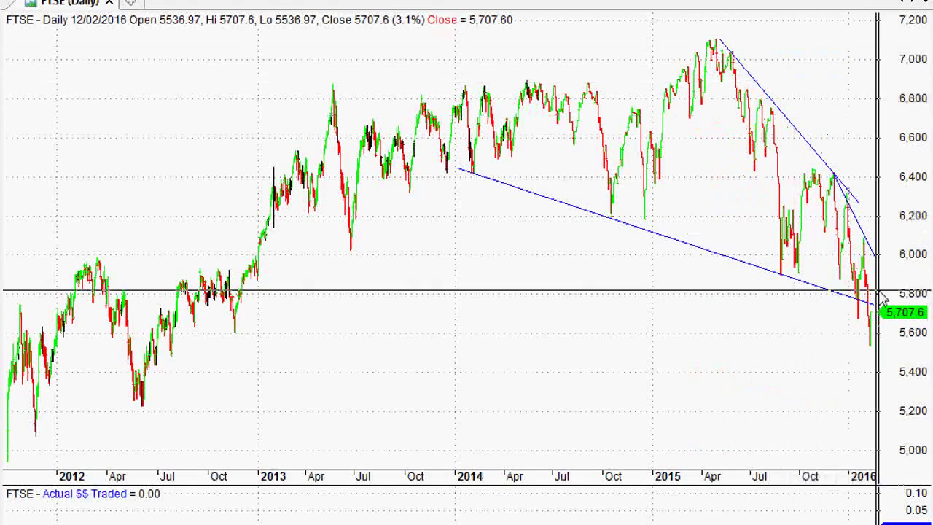
pyautogui.scroll(8, 439, 247)
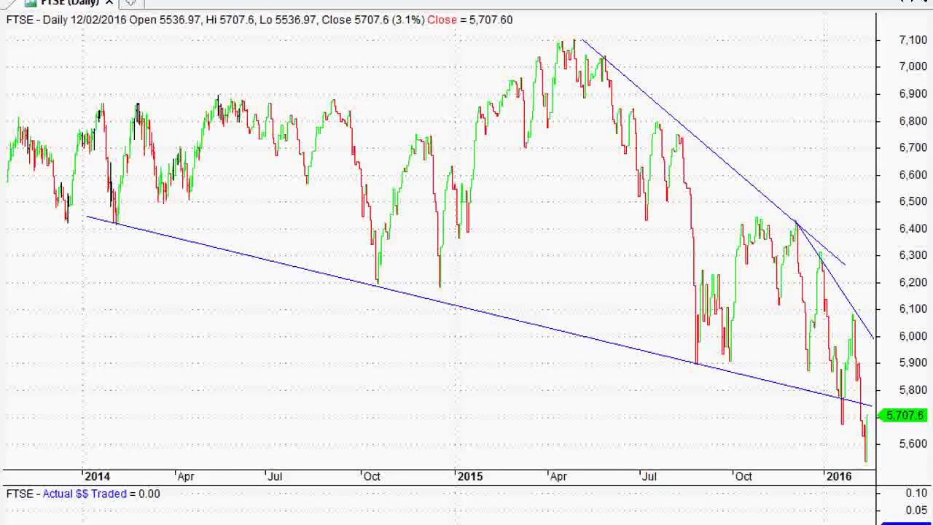
pyautogui.scroll(3, 299, 358)
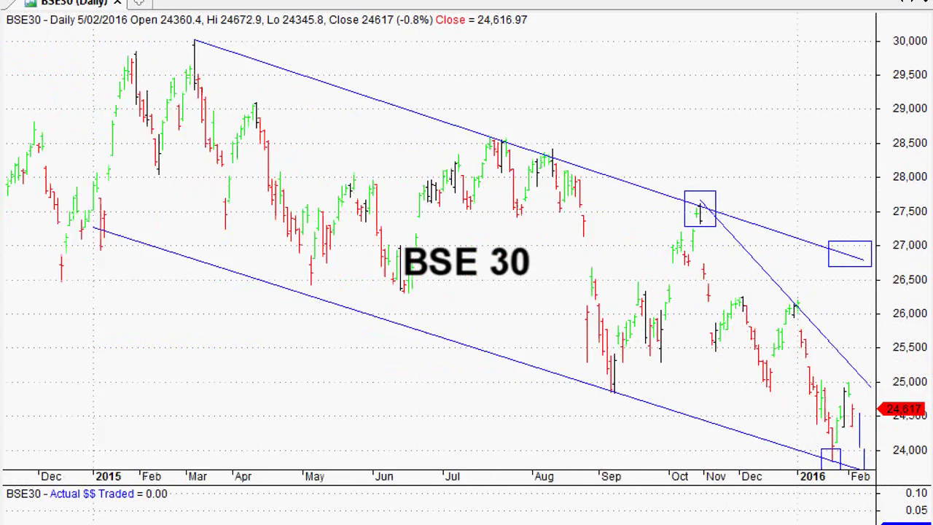
# Examine the BSE30 daily chart's declining channel since early 2015 and the steeper trendline from the October 2015 high
pyautogui.scroll(-5, 439, 248)
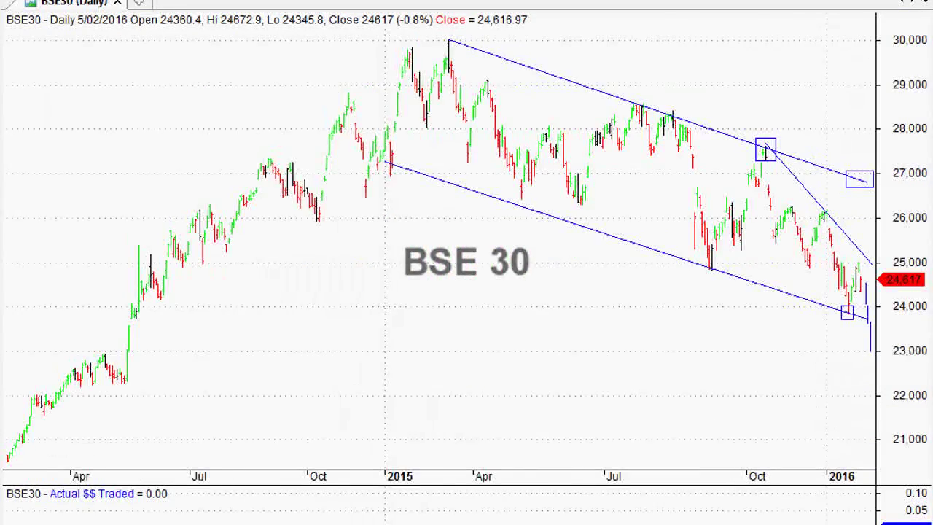
pyautogui.hotkey('ctrl', '+')
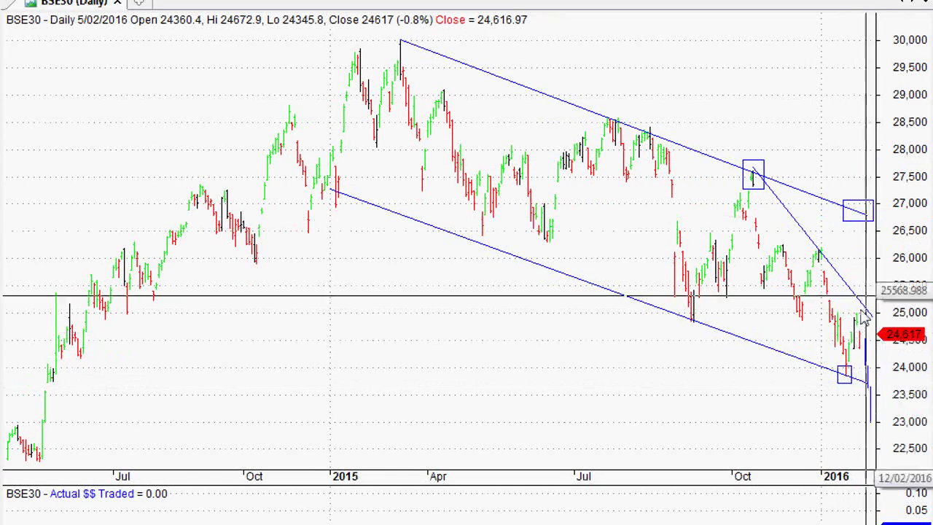
pyautogui.scroll(5, 844, 373)
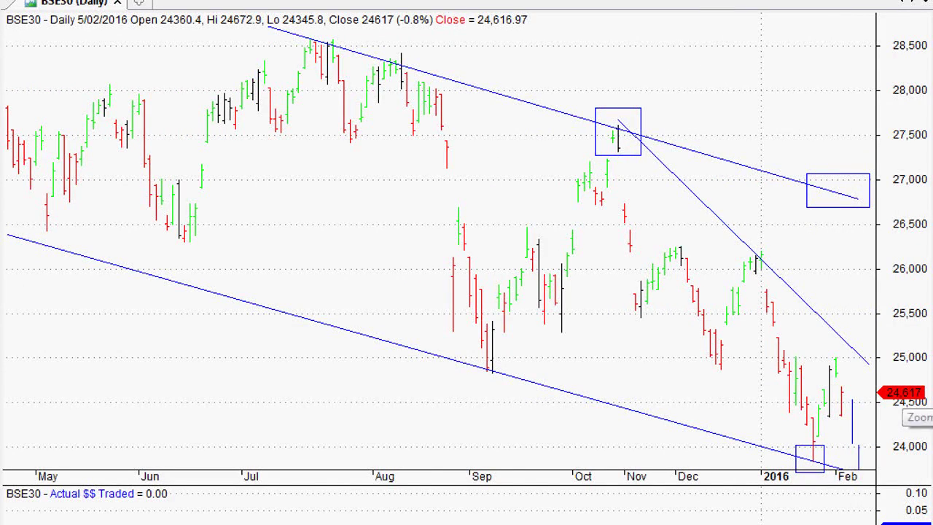
pyautogui.scroll(-4, 762, 409)
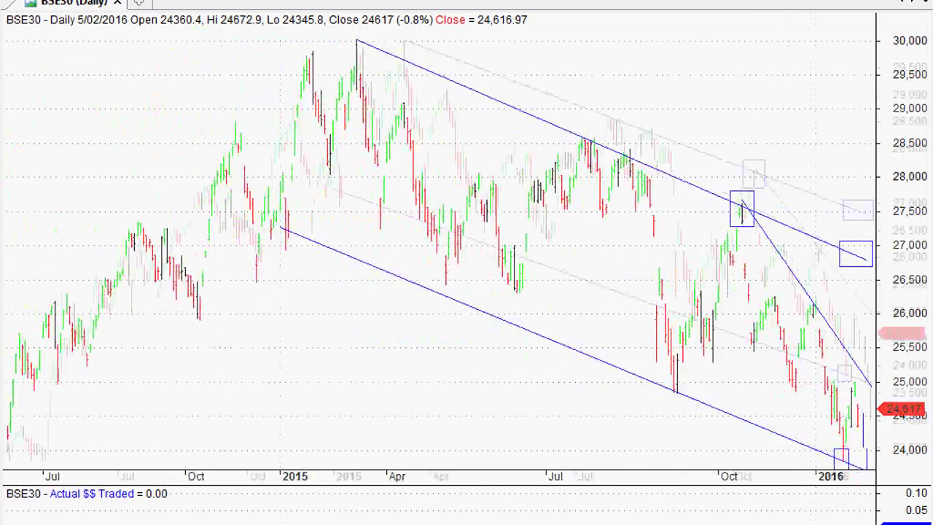
pyautogui.scroll(-1, 762, 409)
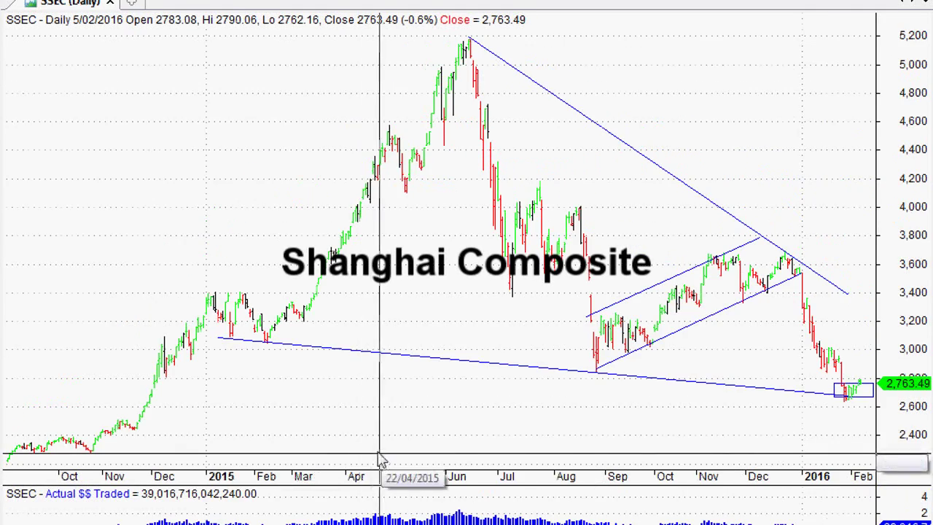
# Examine the SSEC daily chart's late-2015 rising channel, its breakdown in January 2016 and the boxed recent lows on the lower trendline
pyautogui.click(932, 376)
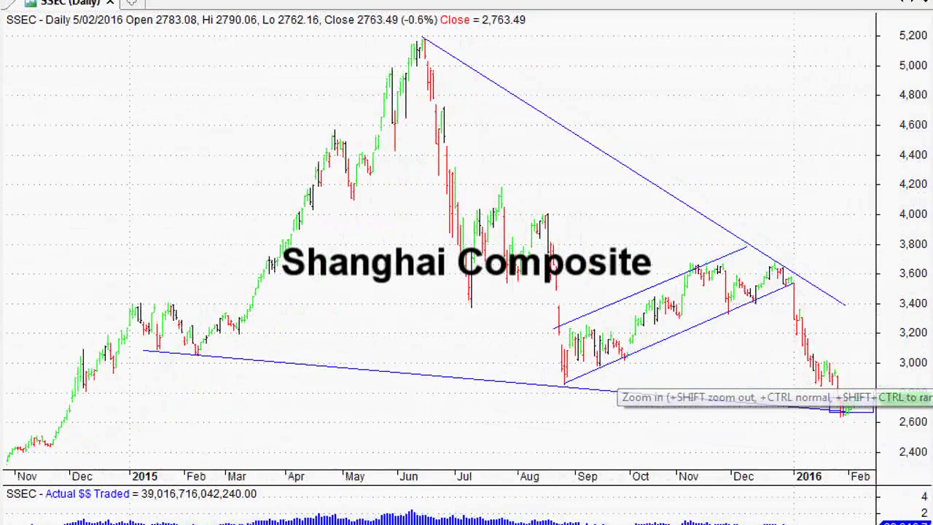
pyautogui.click(932, 376)
pyautogui.click(932, 376)
pyautogui.click(931, 375)
pyautogui.click(932, 376)
pyautogui.click(932, 375)
pyautogui.click(932, 376)
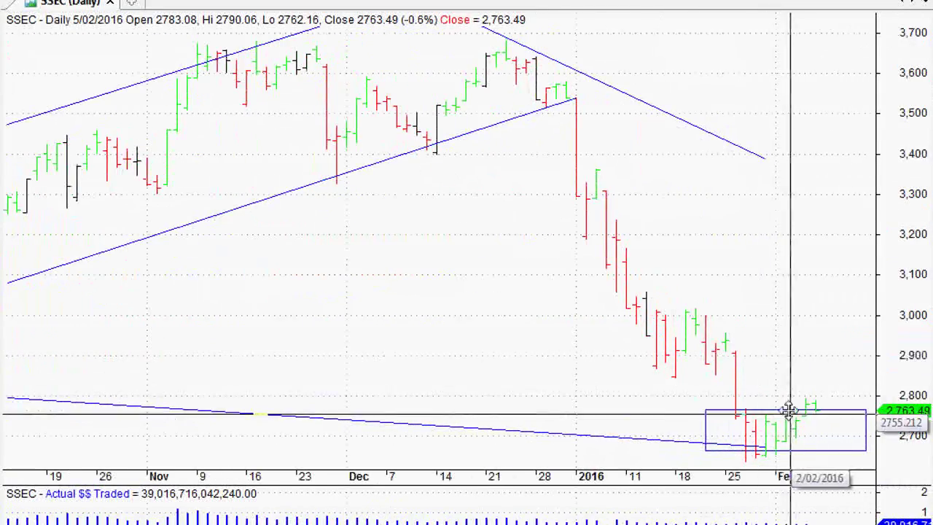
pyautogui.click(932, 386)
pyautogui.click(932, 386)
pyautogui.click(932, 386)
pyautogui.click(932, 386)
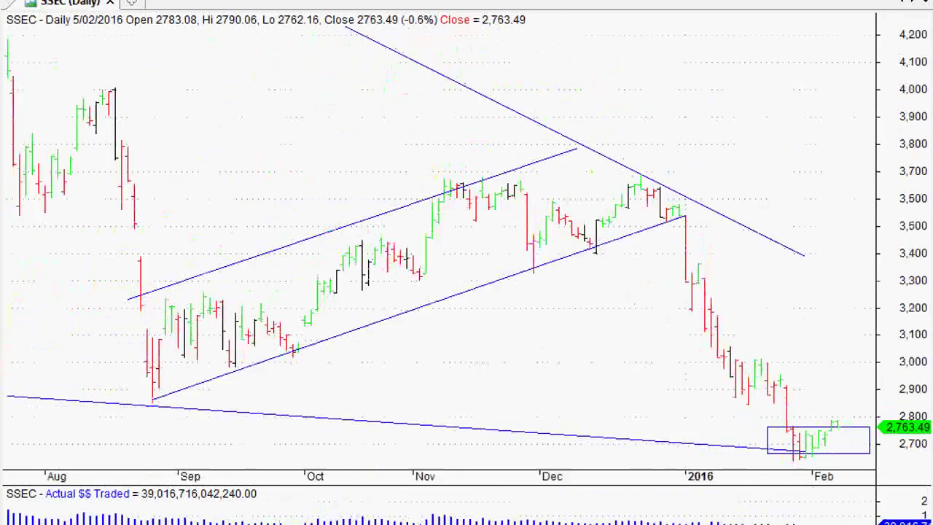
pyautogui.click(932, 387)
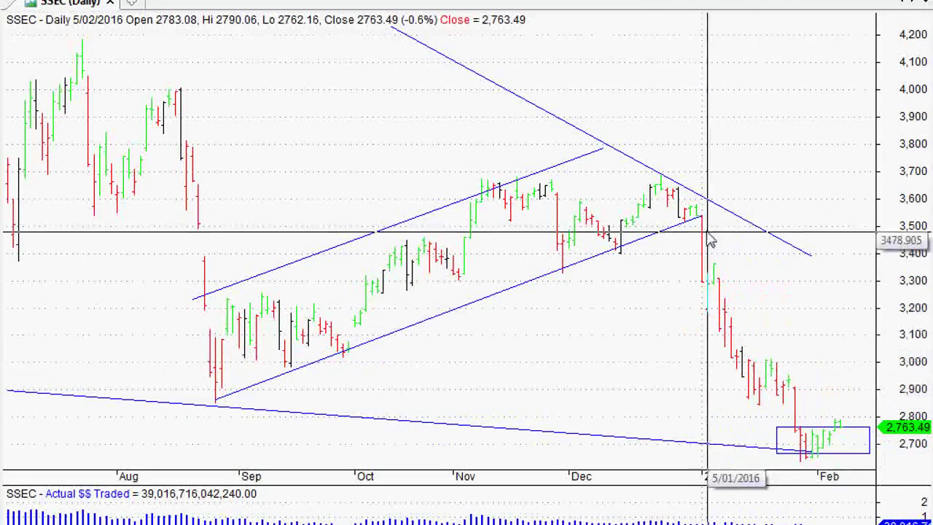
# Move the rectangle around the late-January 2016 lows on the SSEC chart slightly higher and later in time
pyautogui.press('Down')
pyautogui.press('Down')
pyautogui.press('Down')
pyautogui.press('Down')
pyautogui.press('Down')
pyautogui.press('Down')
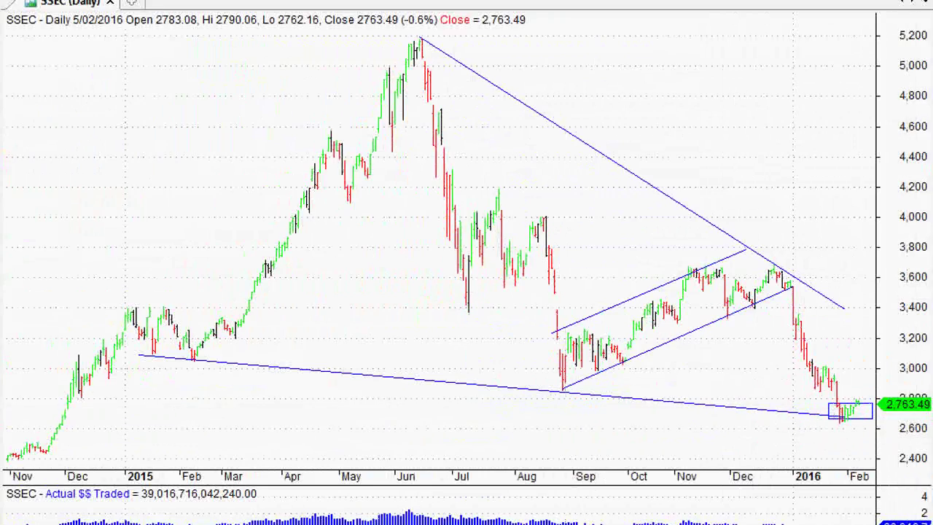
pyautogui.scroll(5, 893, 443)
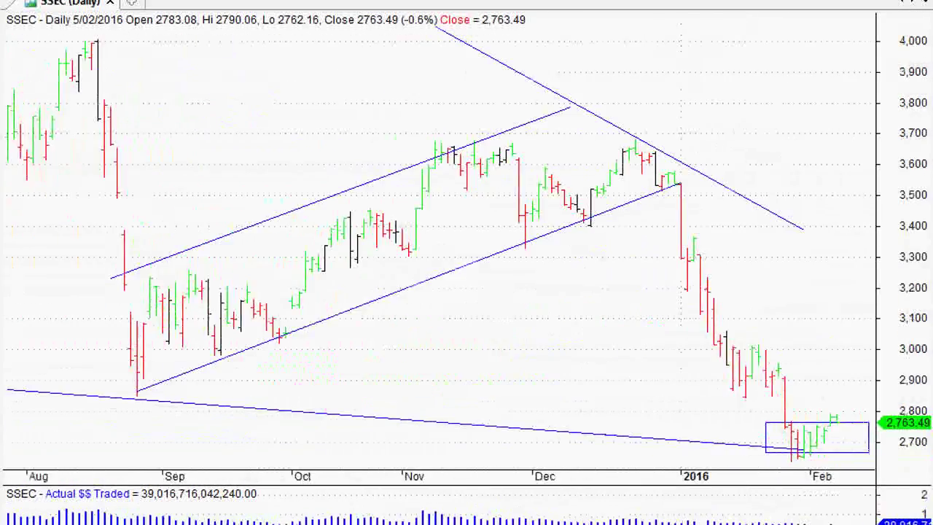
pyautogui.moveTo(812, 410)
pyautogui.mouseDown()
pyautogui.moveTo(810, 344)
pyautogui.moveTo(729, 318)
pyautogui.moveTo(825, 412)
pyautogui.moveTo(832, 406)
pyautogui.moveTo(819, 405)
pyautogui.mouseUp()
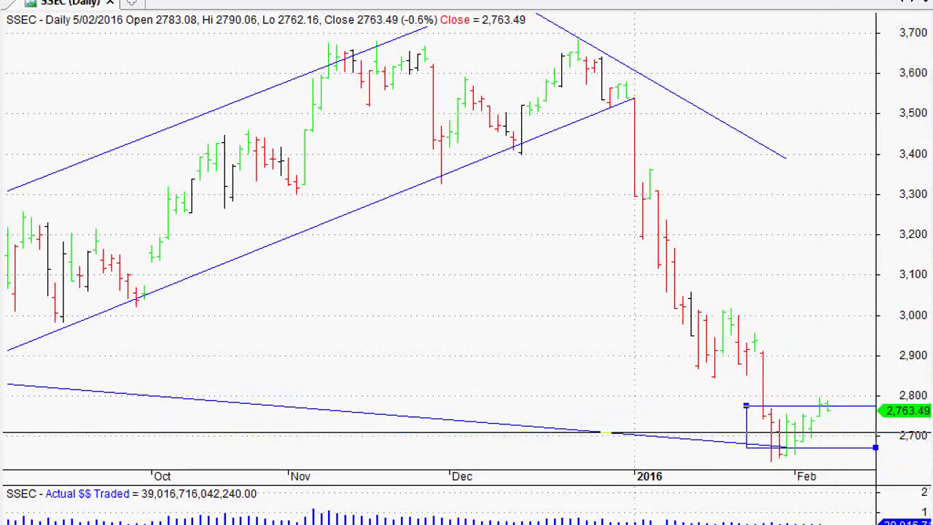
# Project the late-July to August 2015 decline on the SSEC chart from the December 2015 high at about 3,695 with Fibonacci levels
pyautogui.scroll(-5, 441, 240)
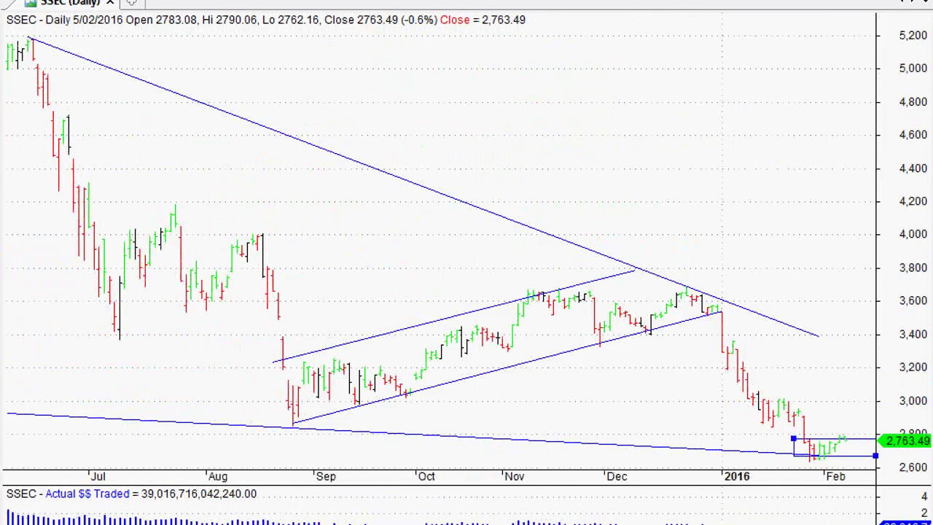
pyautogui.press('-')
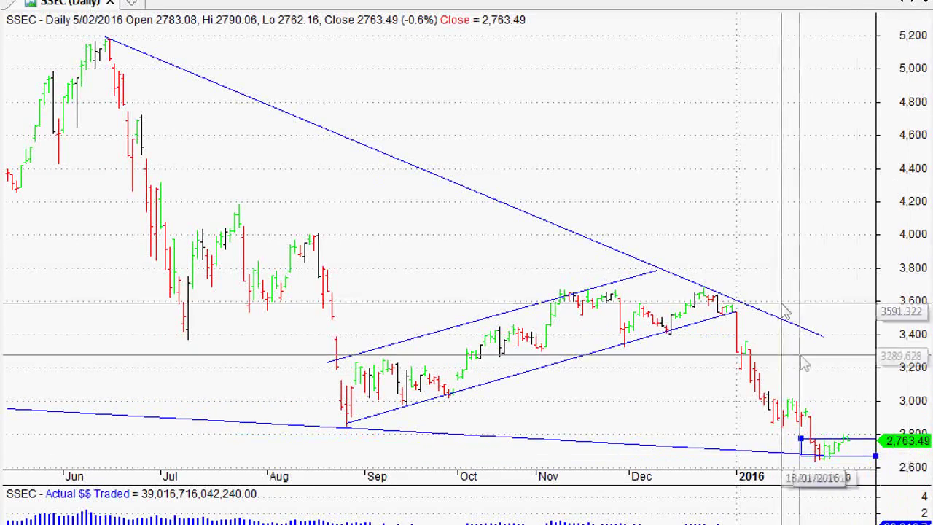
pyautogui.press('Down')
pyautogui.press('Down')
pyautogui.press('Down')
pyautogui.press('Down')
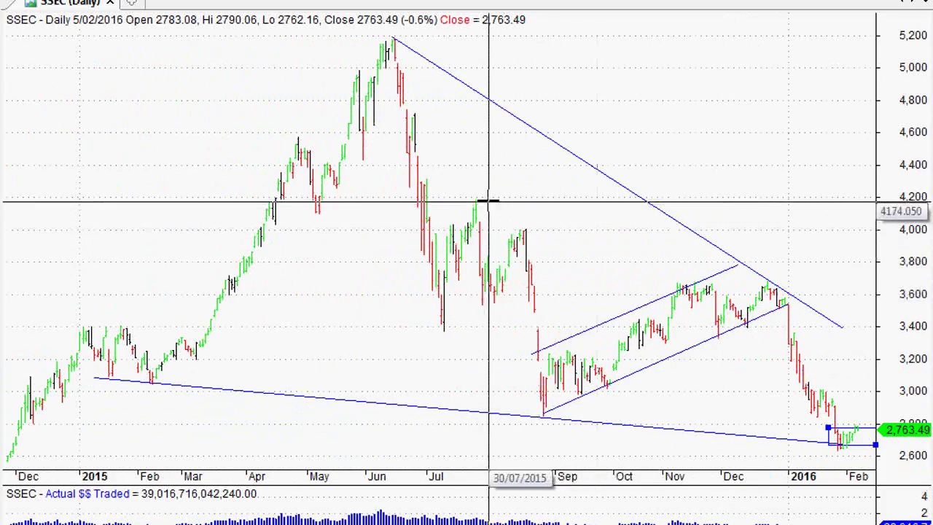
pyautogui.moveTo(487, 201); pyautogui.dragTo(551, 417)
pyautogui.moveTo(543, 415); pyautogui.dragTo(802, 277)
pyautogui.scroll(-1, 700, 445)
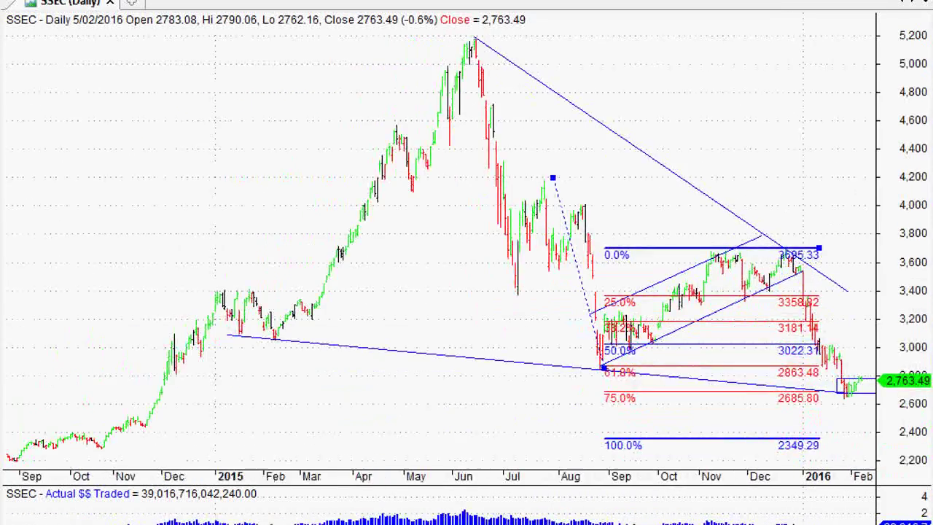